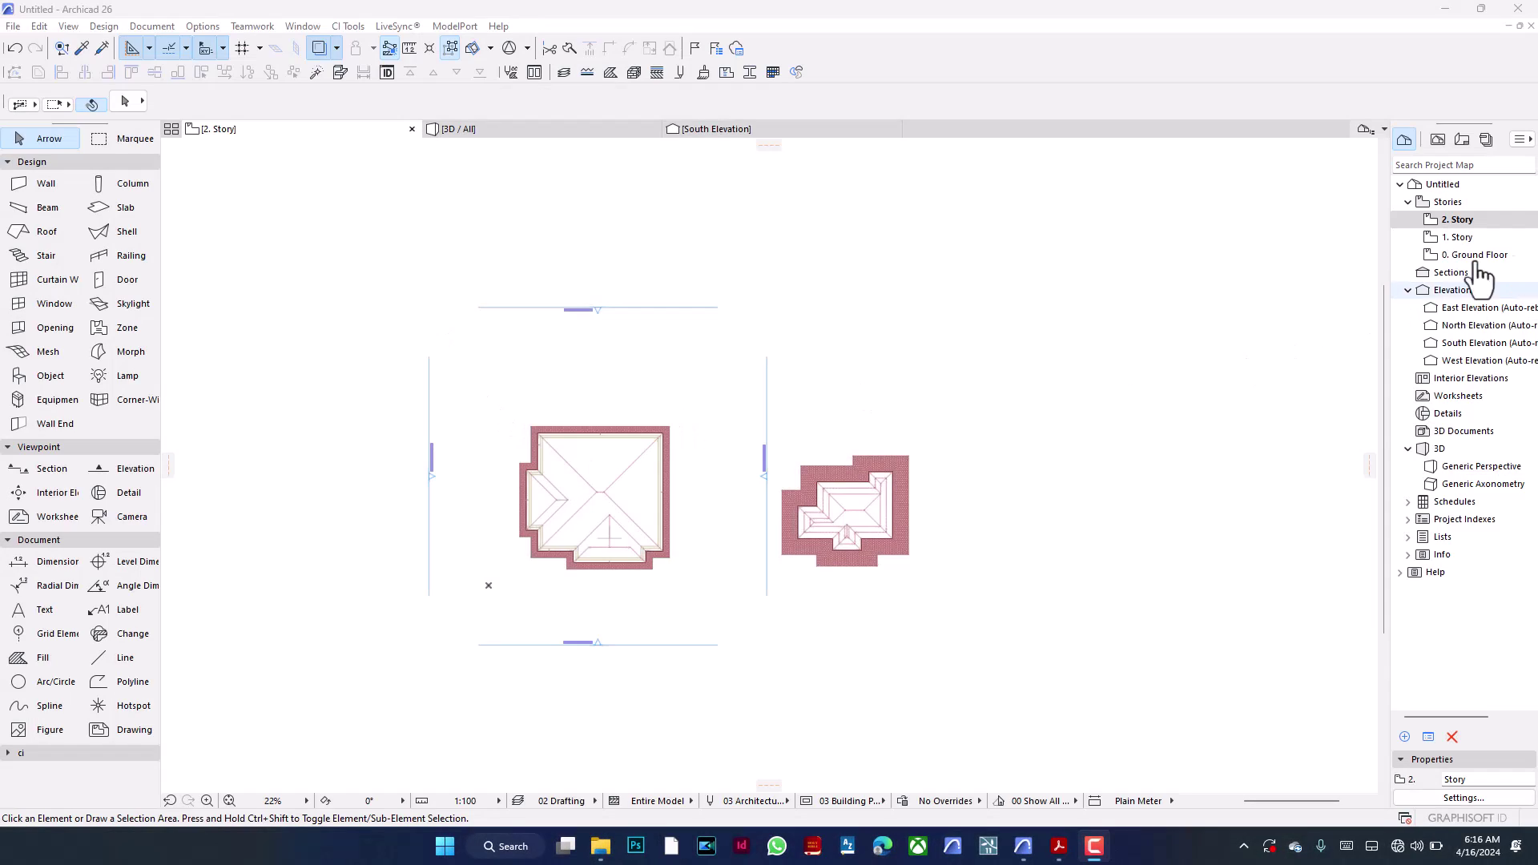
scroll(585, 458, "up", 3)
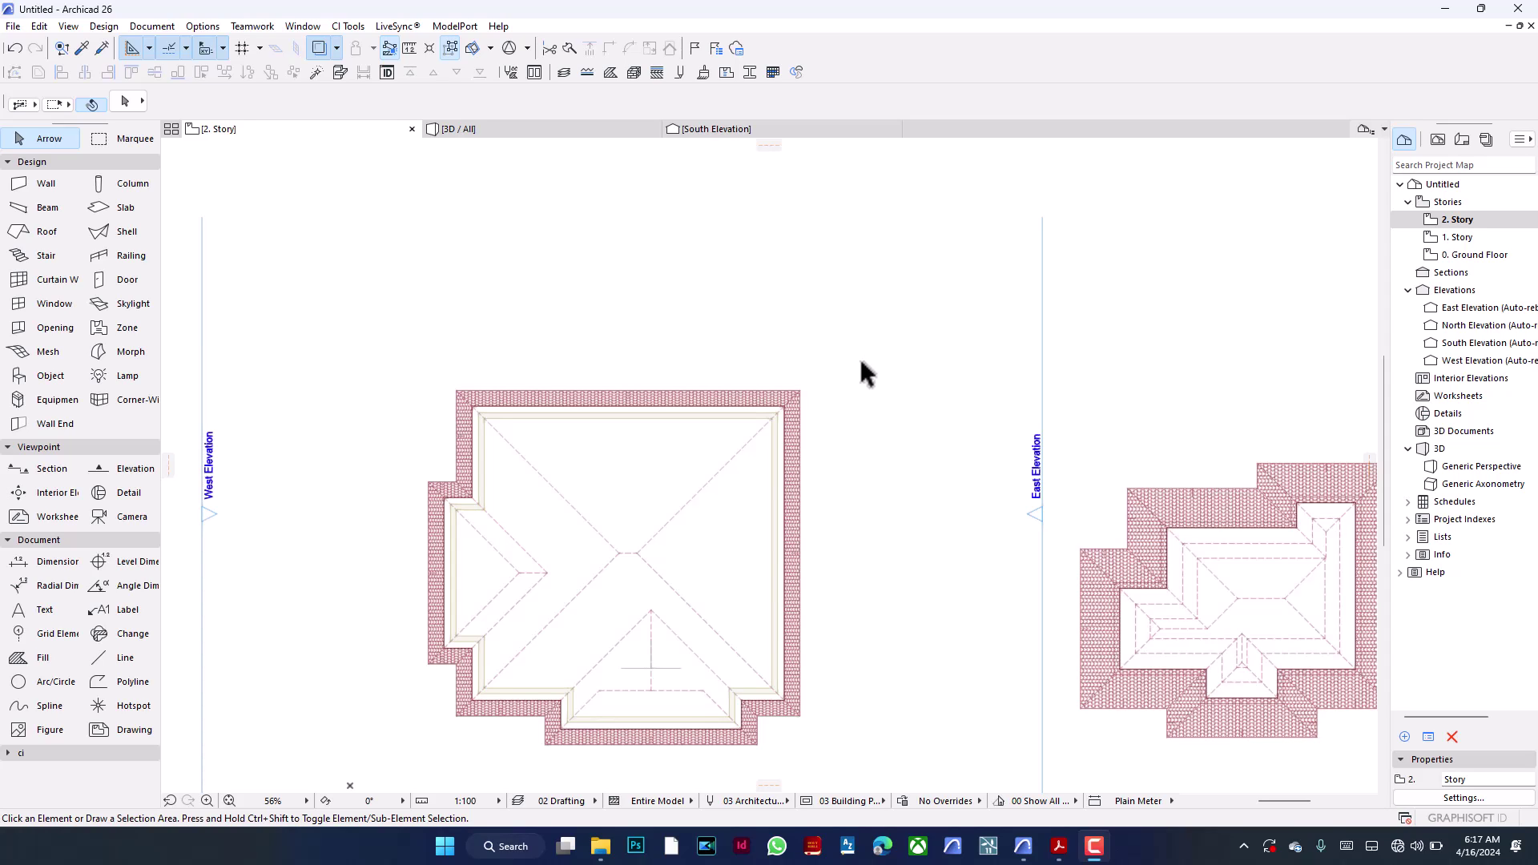
Step: On 0. Ground Floor, offset the north wall edge 1000 outward
left_click(1476, 254)
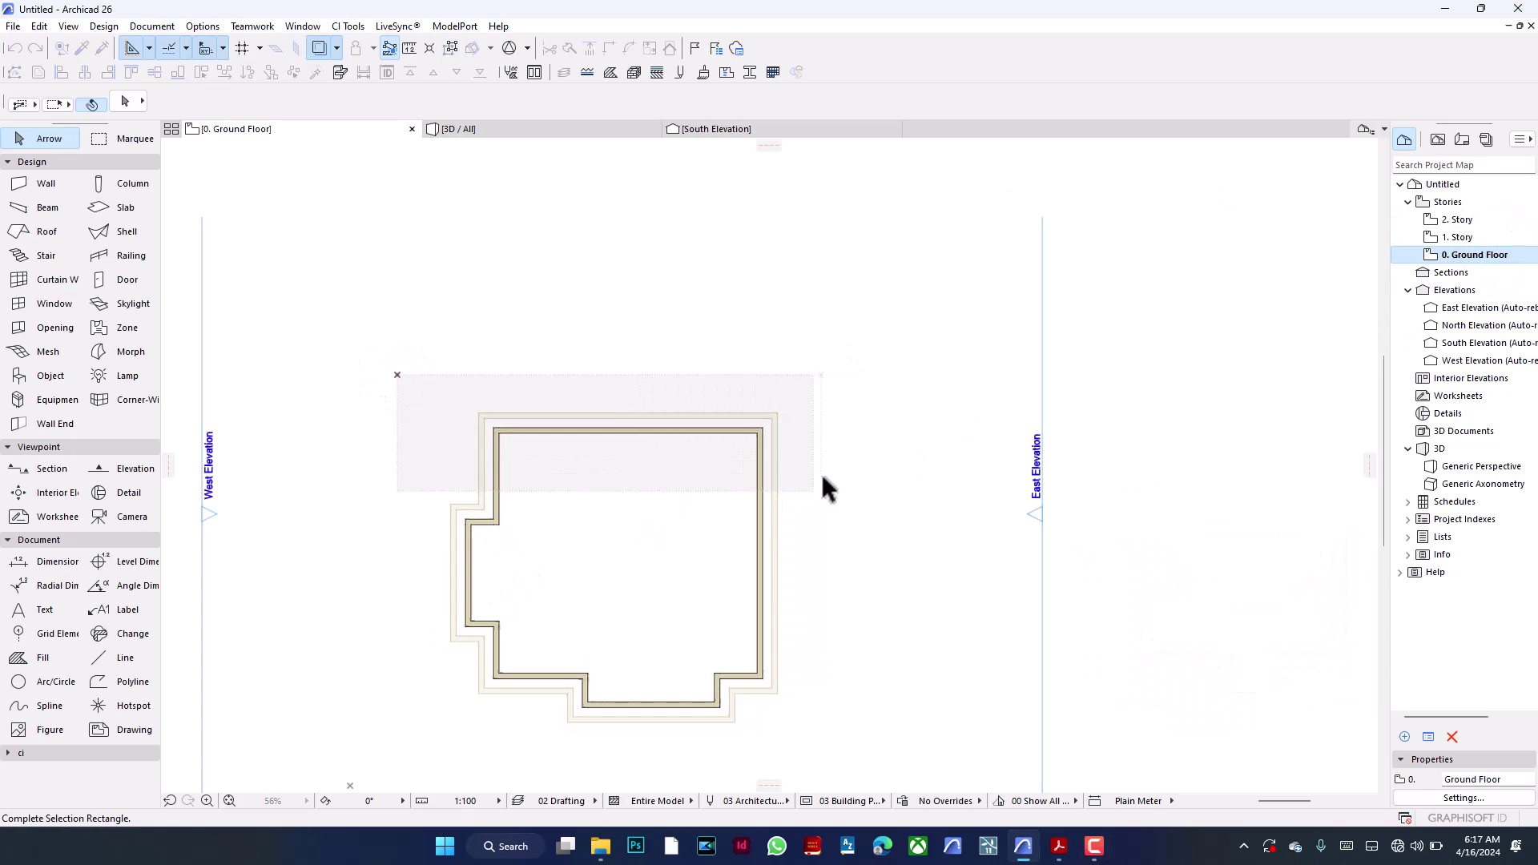
left_click_drag(398, 376, 821, 481)
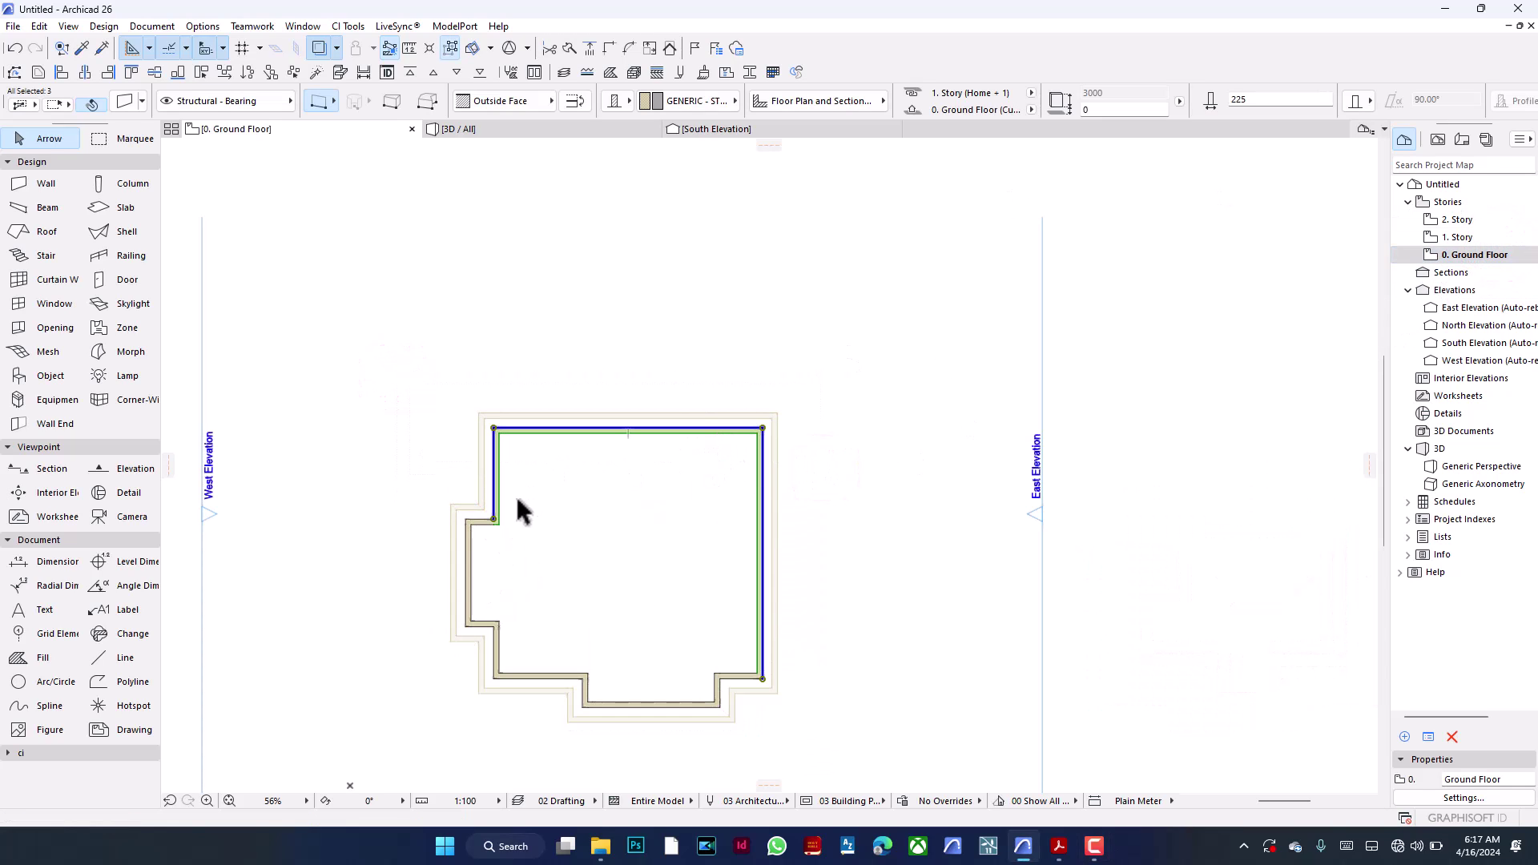
left_click(715, 429)
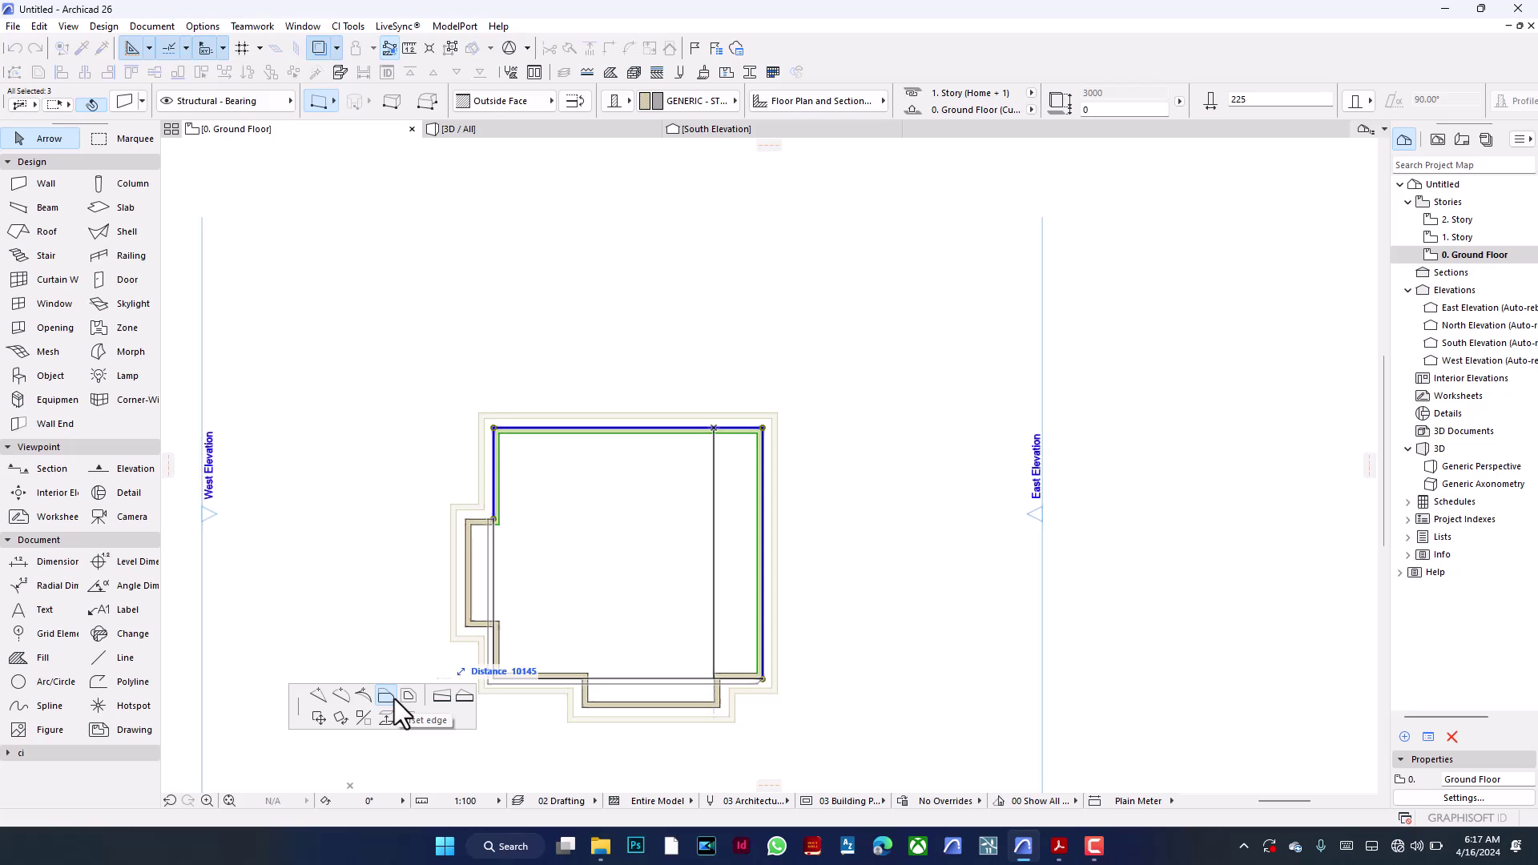
left_click(395, 698)
type("1000")
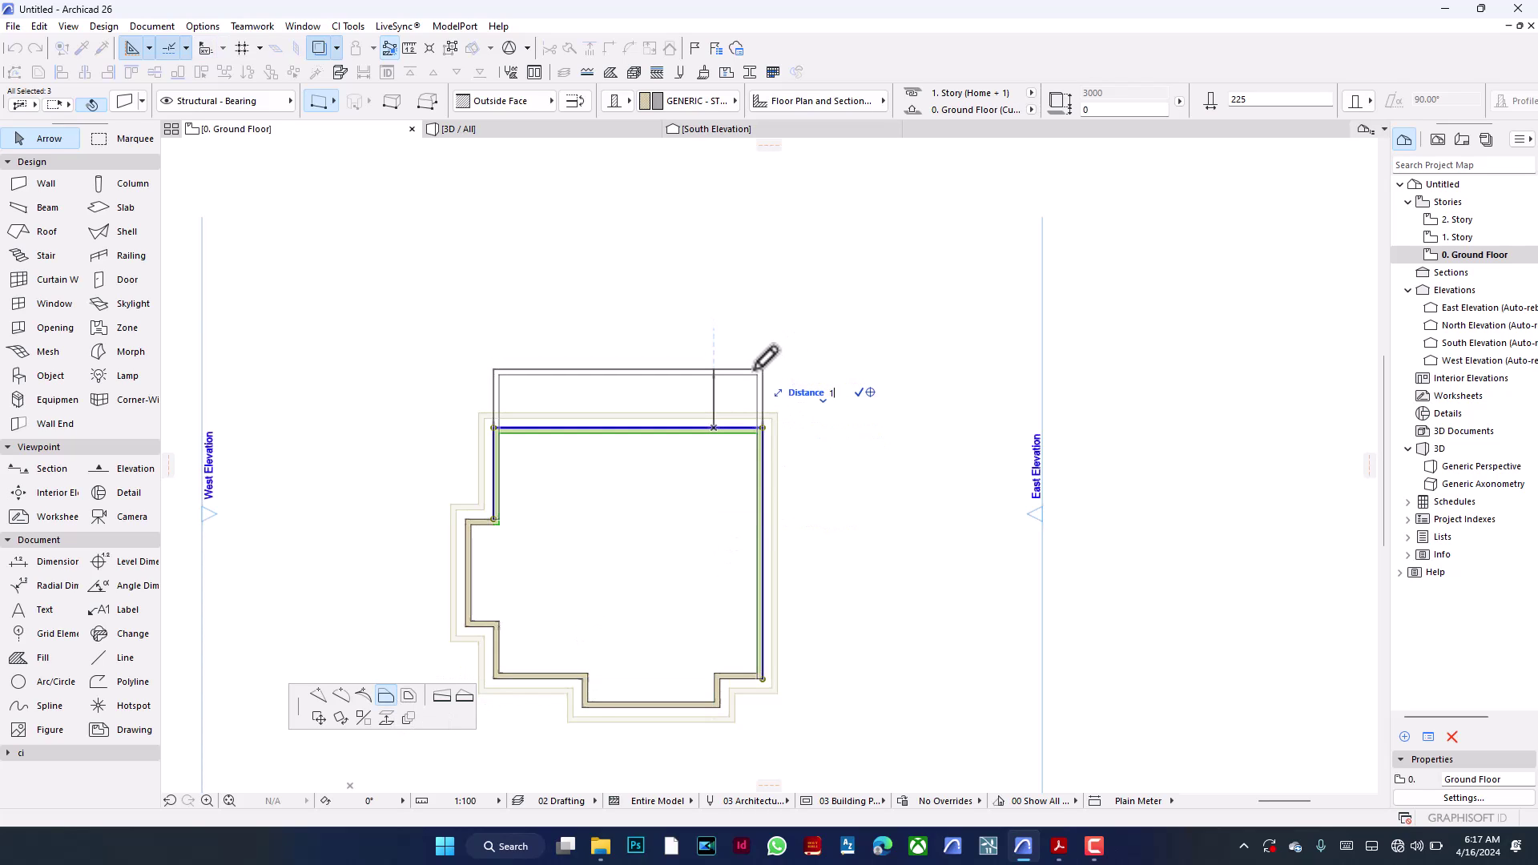
key("Return")
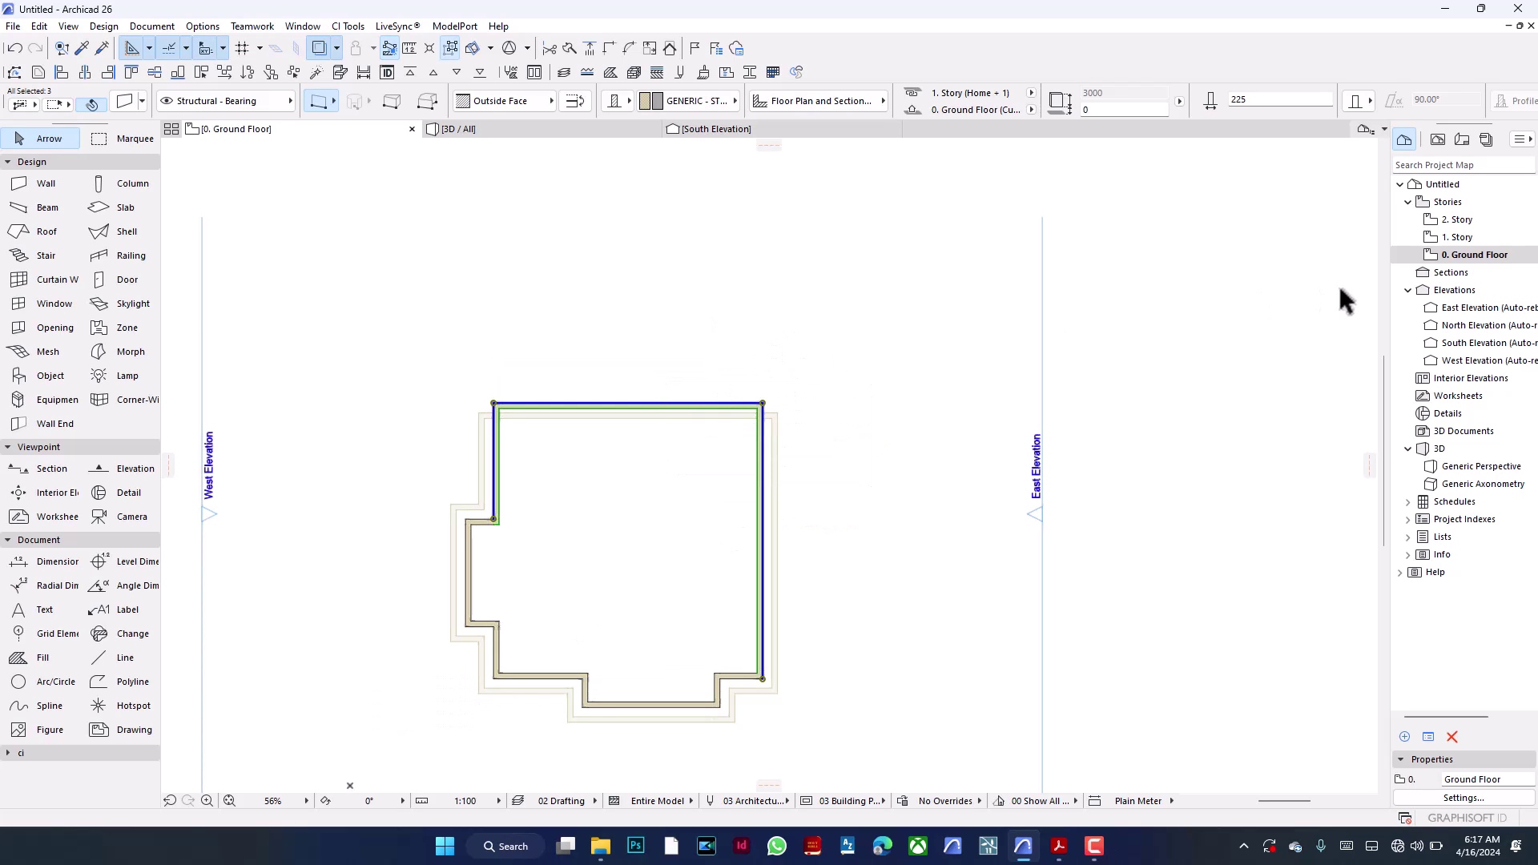
Step: On 1. Story, offset the north wall edge 1000 outward to match the ground floor
double_click(1457, 237)
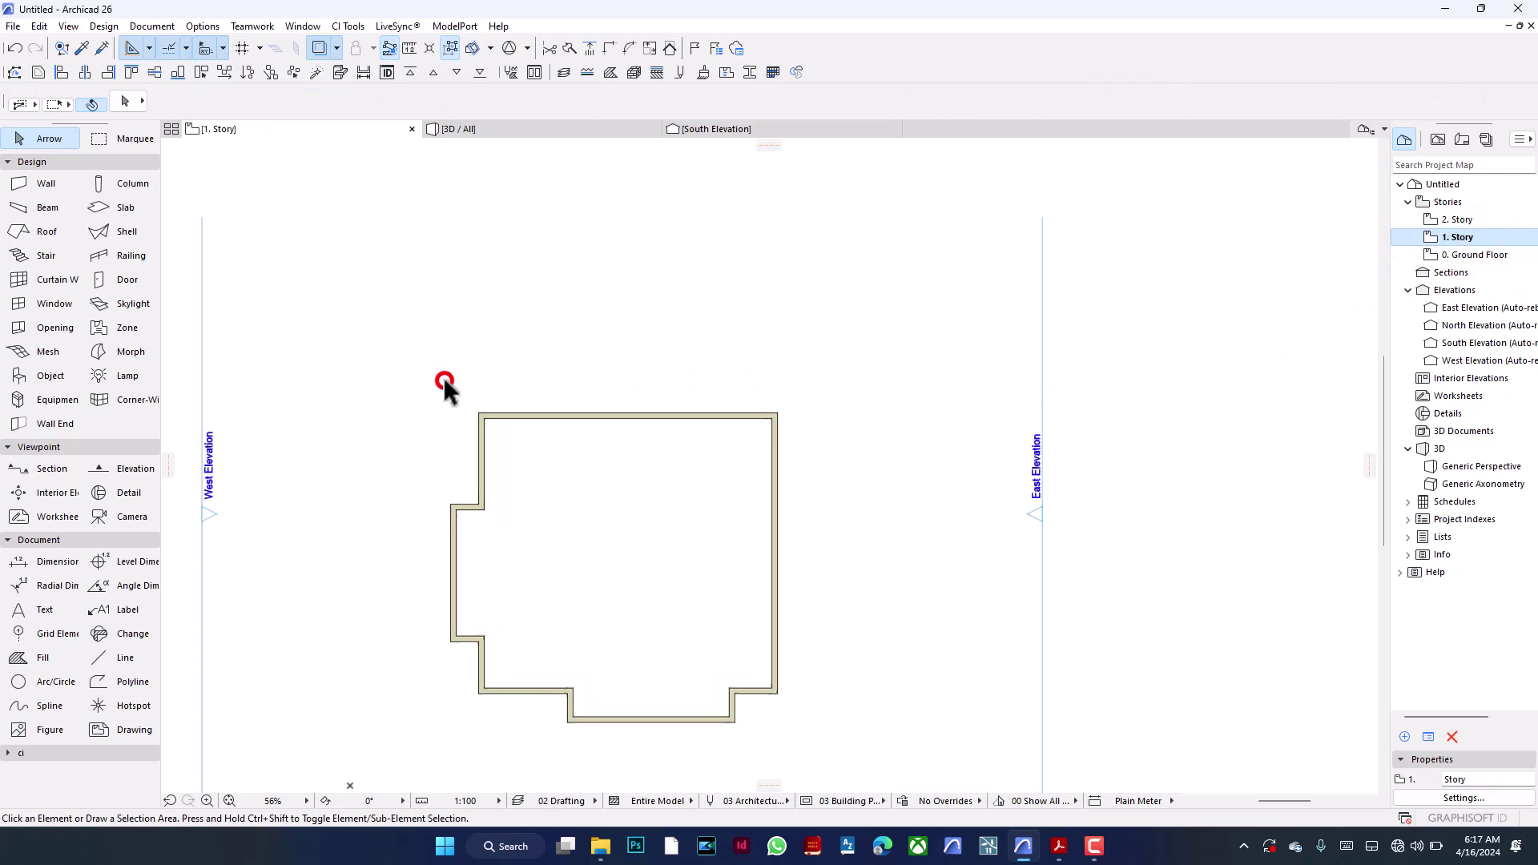
left_click_drag(446, 385, 886, 445)
left_click(741, 418)
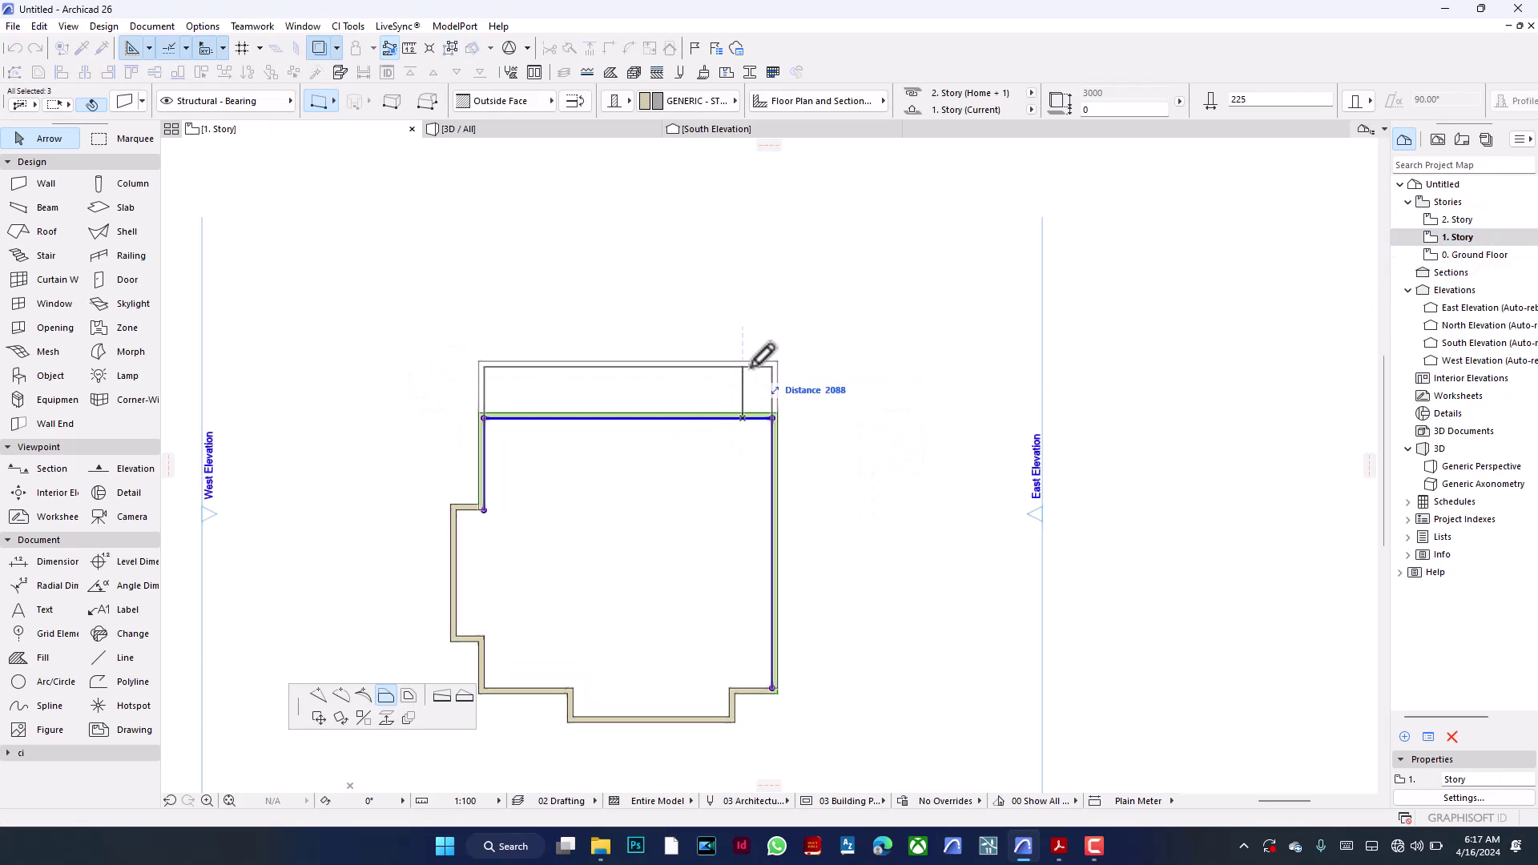
type("1000")
key("Return")
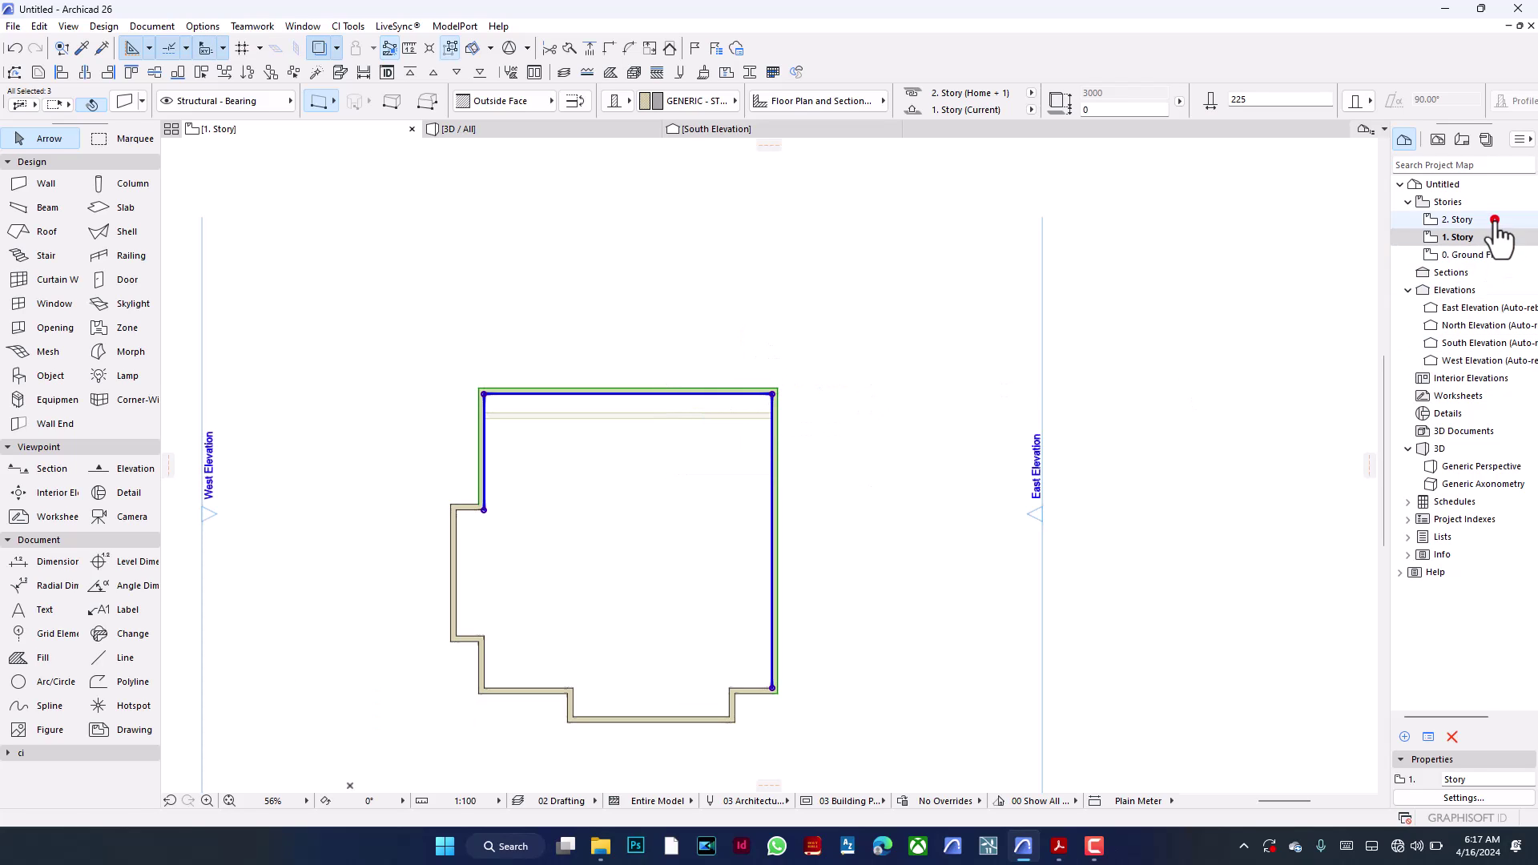
Step: On 2. Story, offset the hipped roof's north edge outward to overhang the moved walls
double_click(1457, 219)
left_click_drag(412, 353, 877, 457)
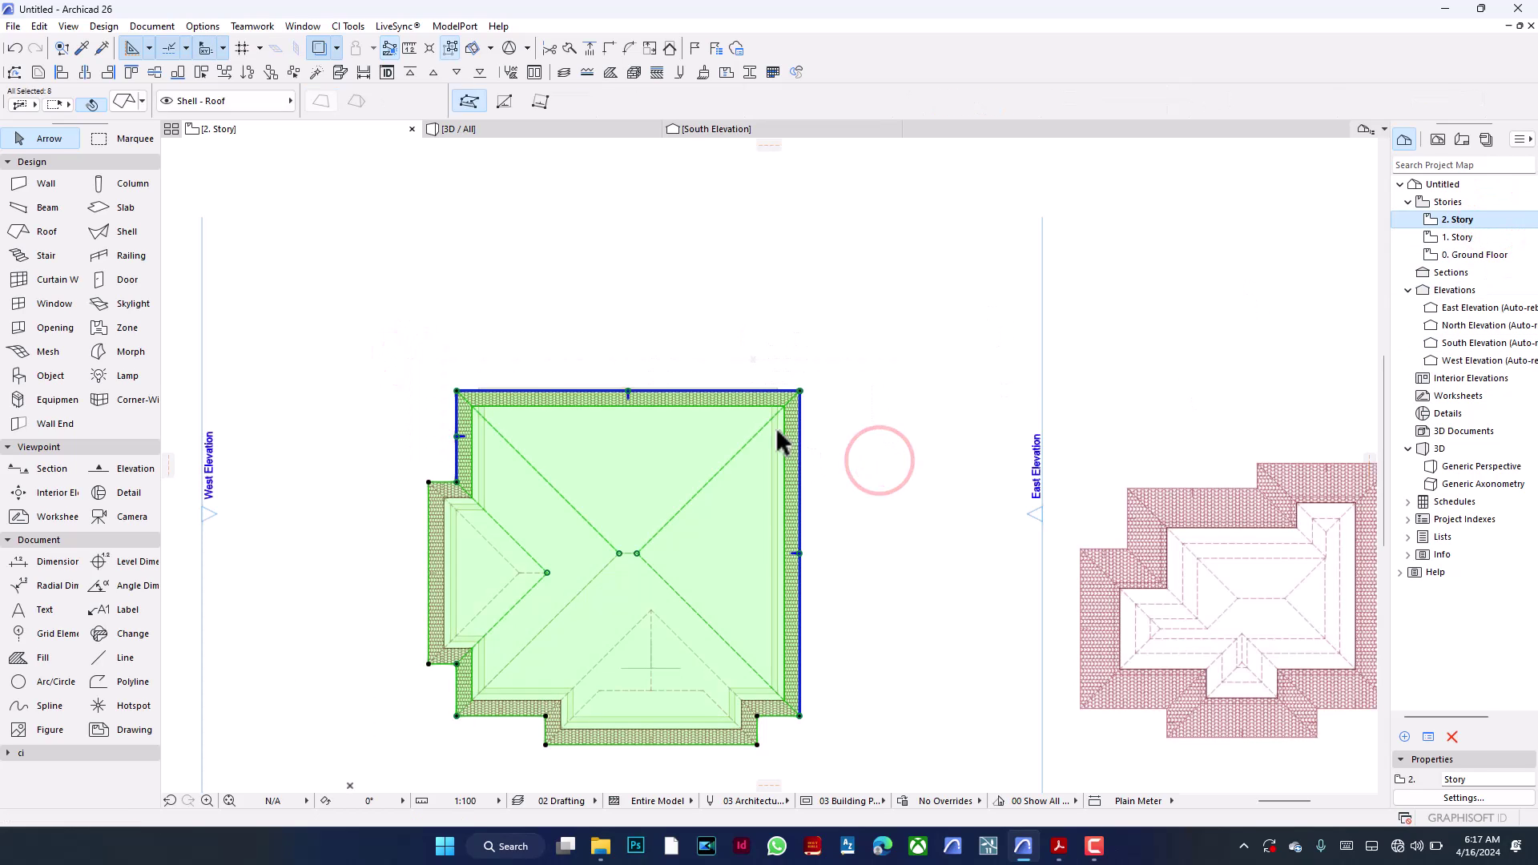
left_click(769, 395)
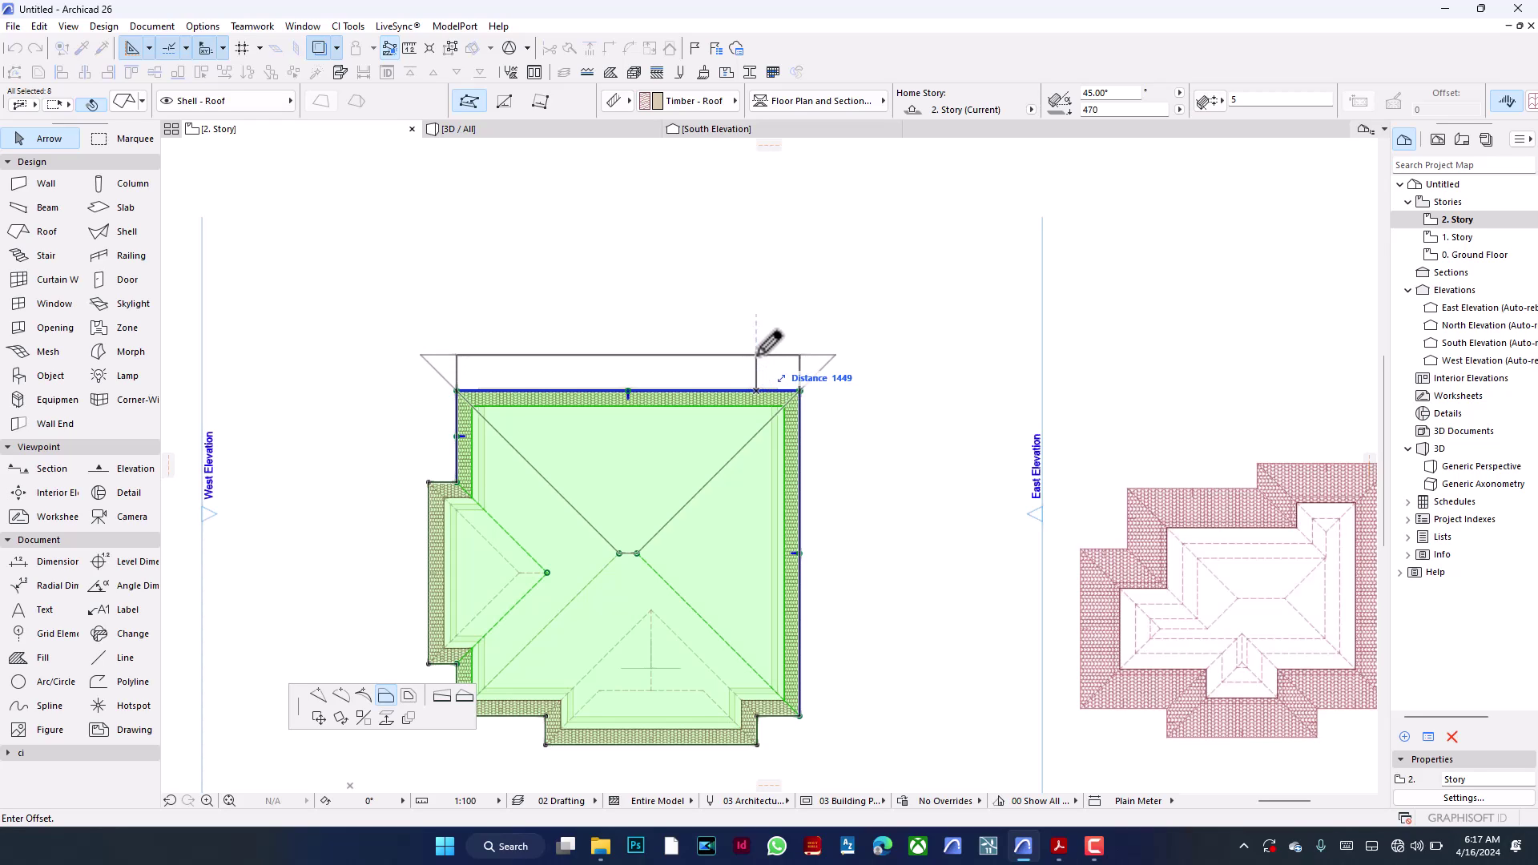
key("Return")
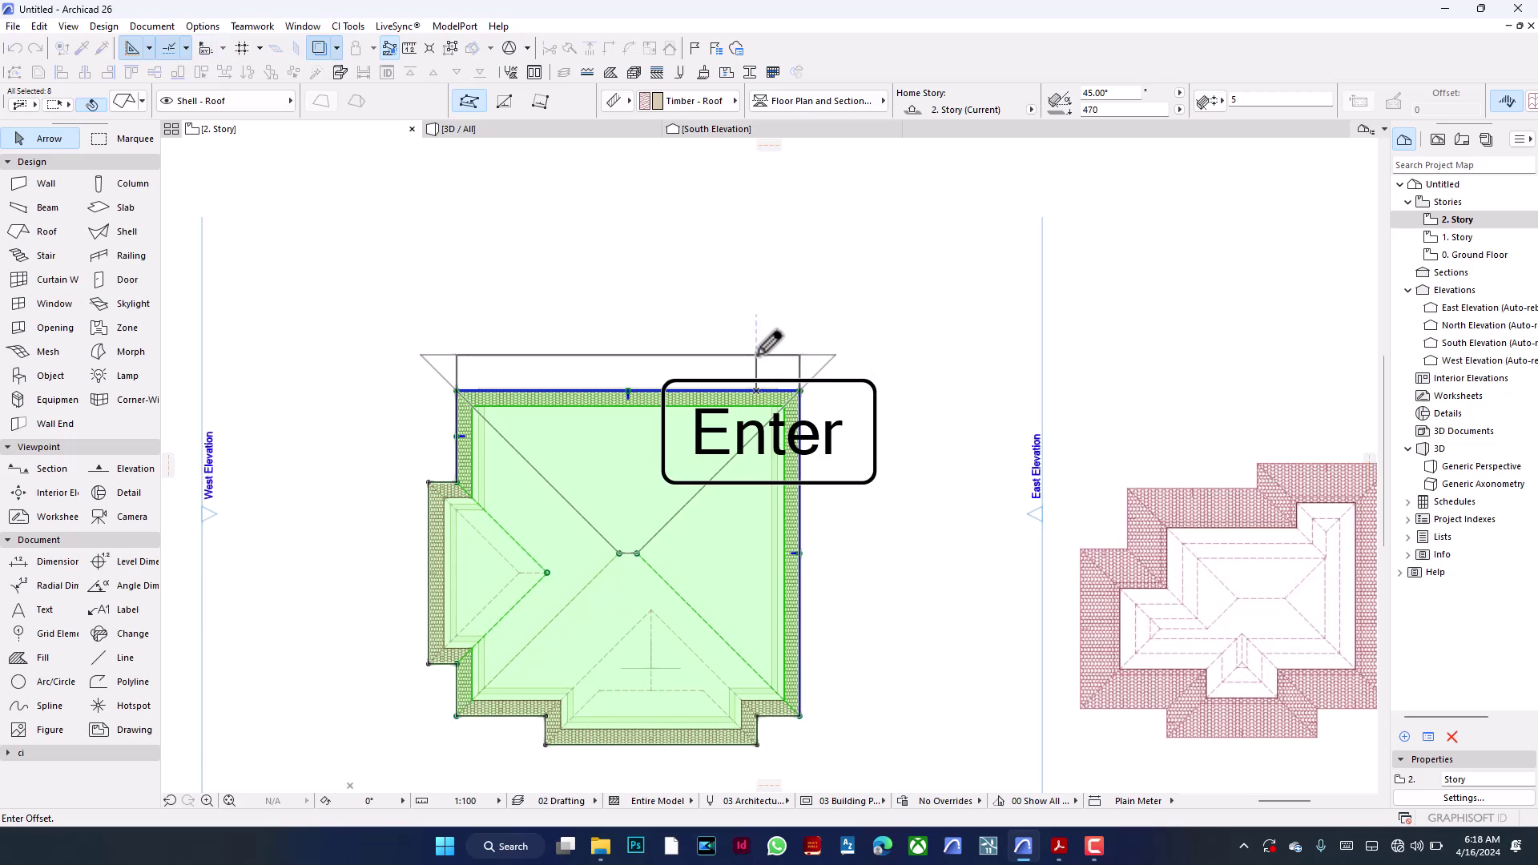
Step: Open the 3D / All view and orbit to an angled, near eye-level look at the extended roof eave
left_click(819, 294)
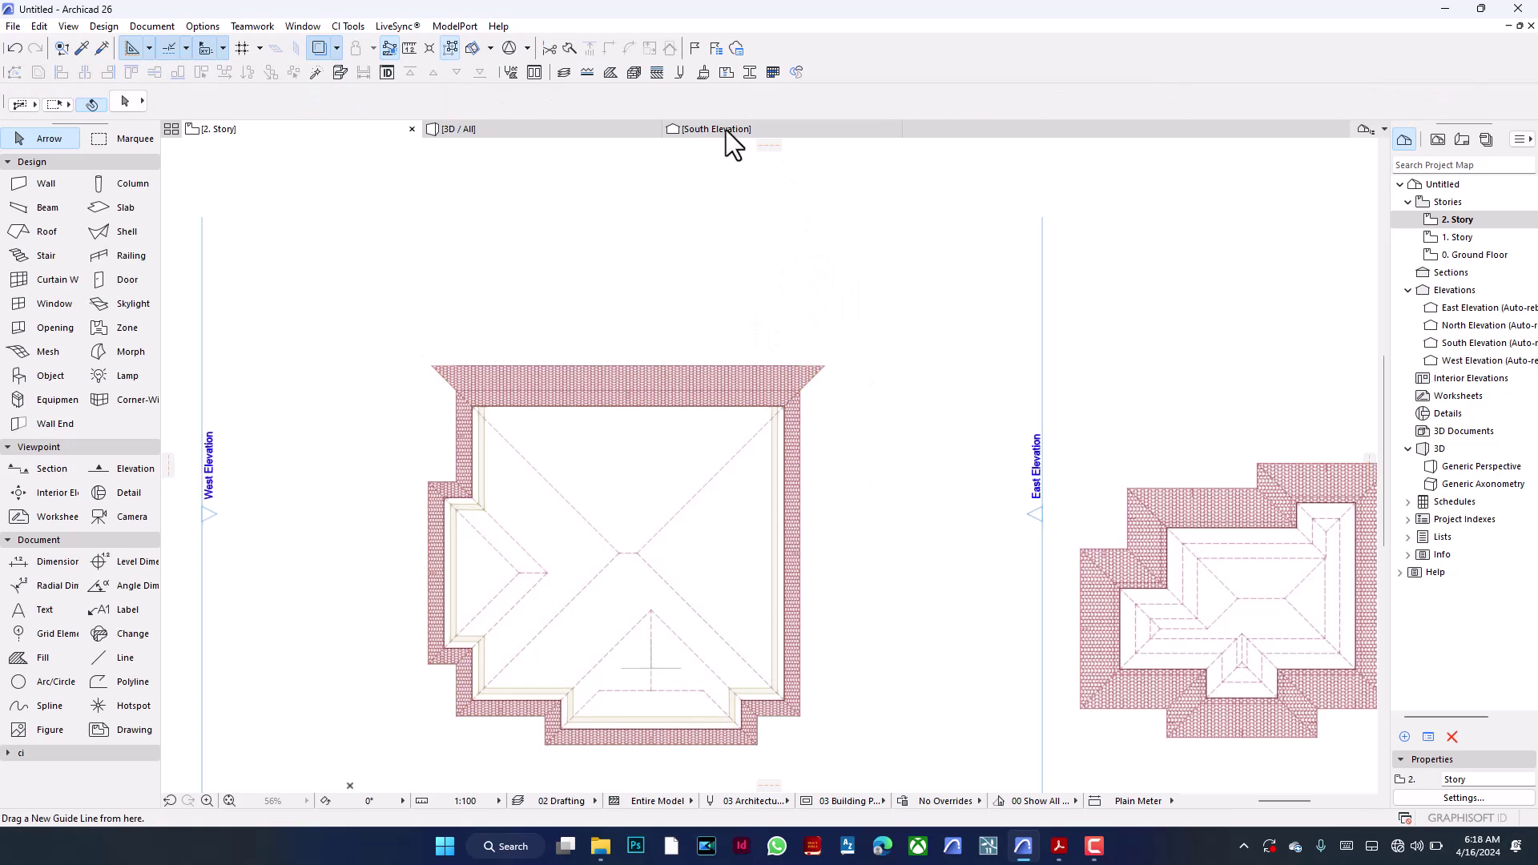
left_click(607, 134)
mouse_move(484, 428)
middle_mouse_down("shift")
mouse_move(1116, 406)
mouse_move(1132, 357)
mouse_move(878, 332)
mouse_move(540, 457)
middle_mouse_up("shift")
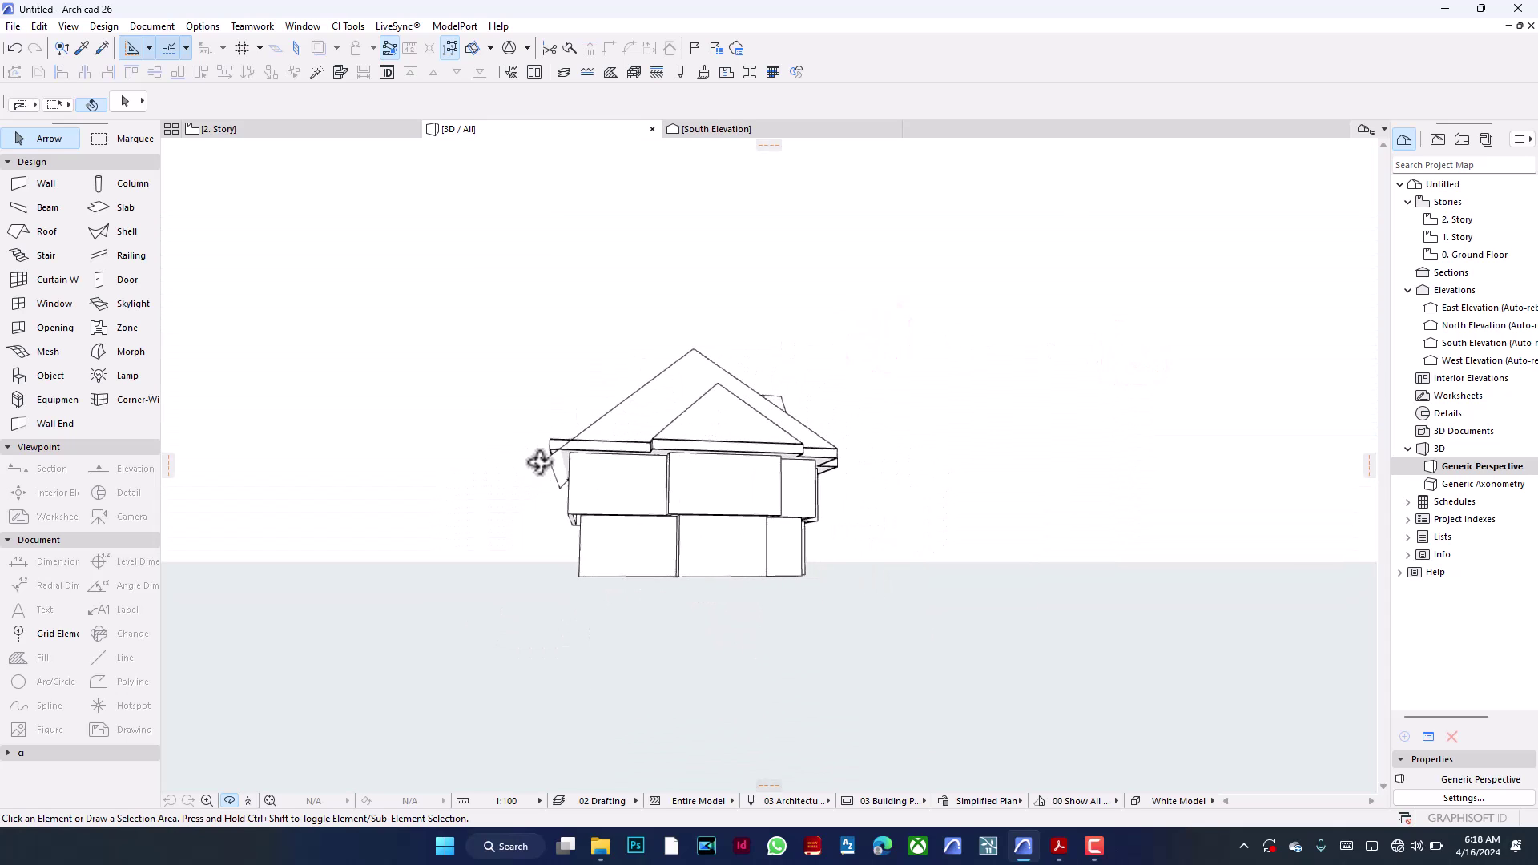
scroll(539, 457, "up", 3)
scroll(561, 436, "up", 2)
middle_click_drag(570, 407, 677, 501, "shift")
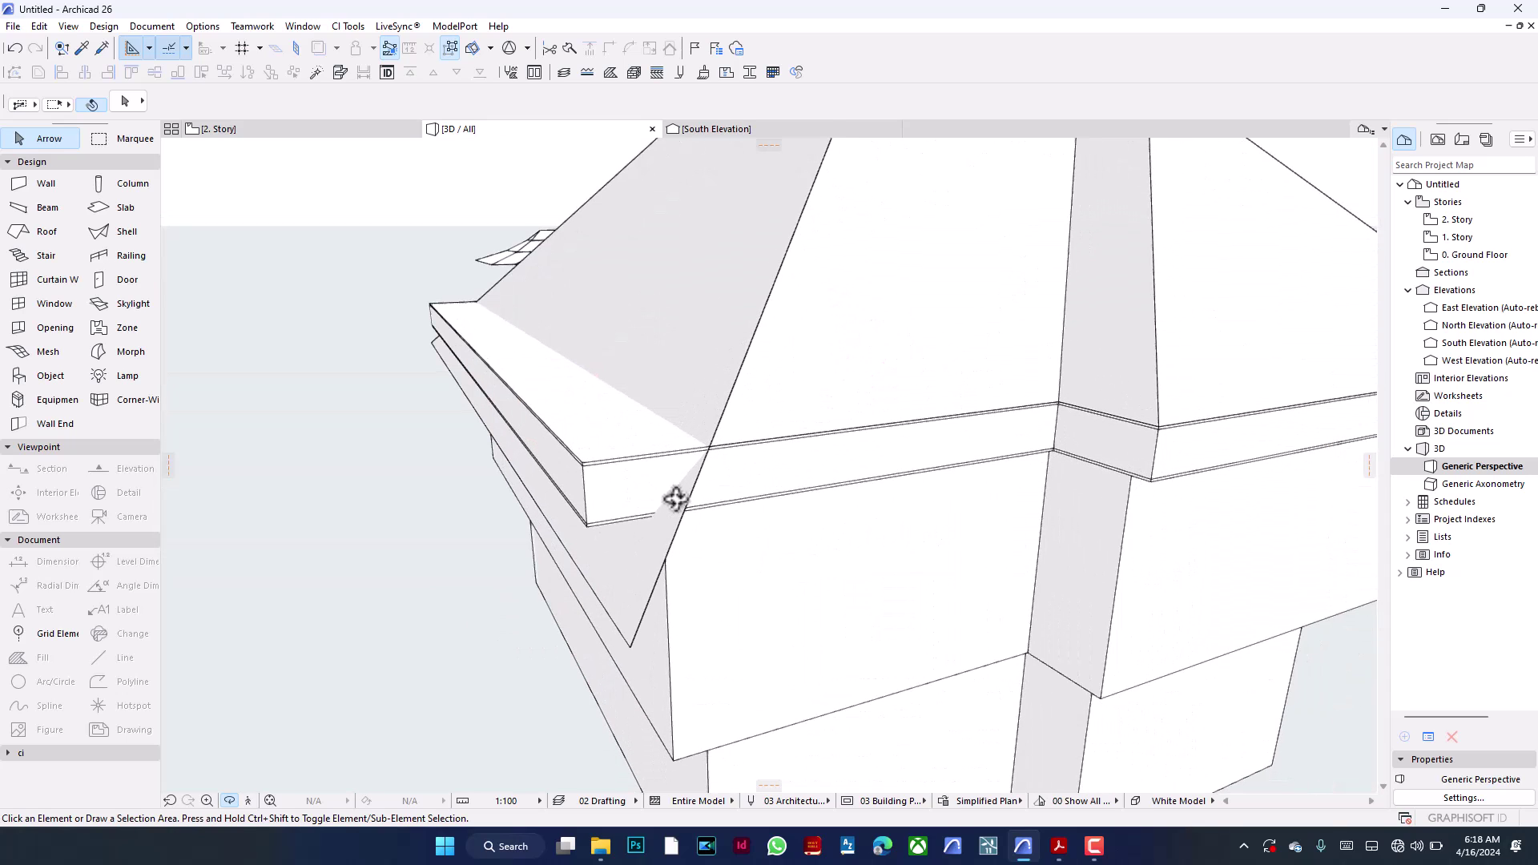